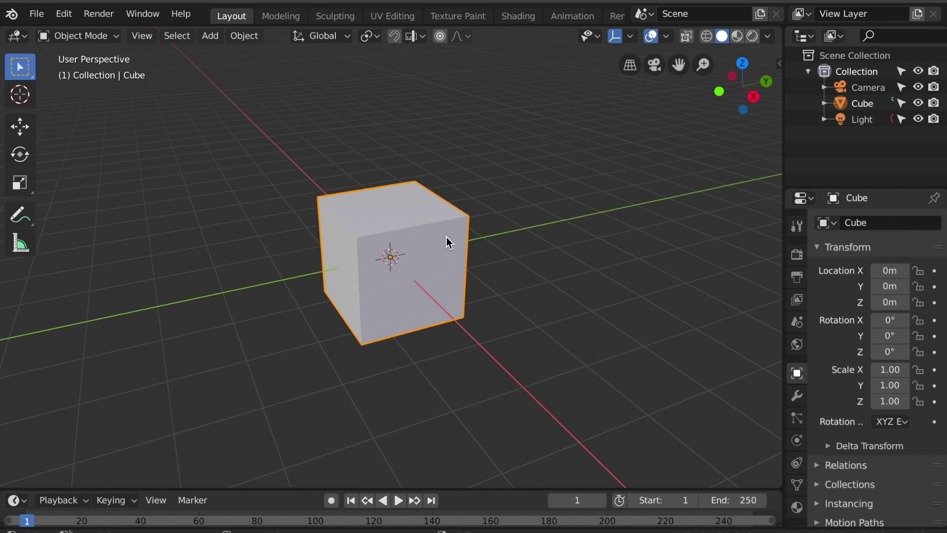
Try moving the cube in Object Mode and its mesh in Edit Mode, cancelling both moves.
{"action": "key", "text": "g"}
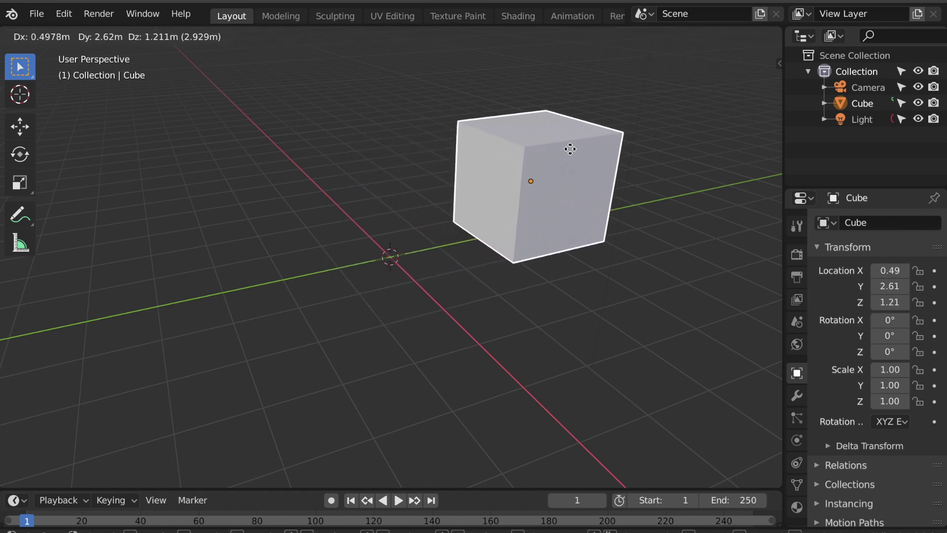
{"action": "right_click", "coordinate": [432, 222]}
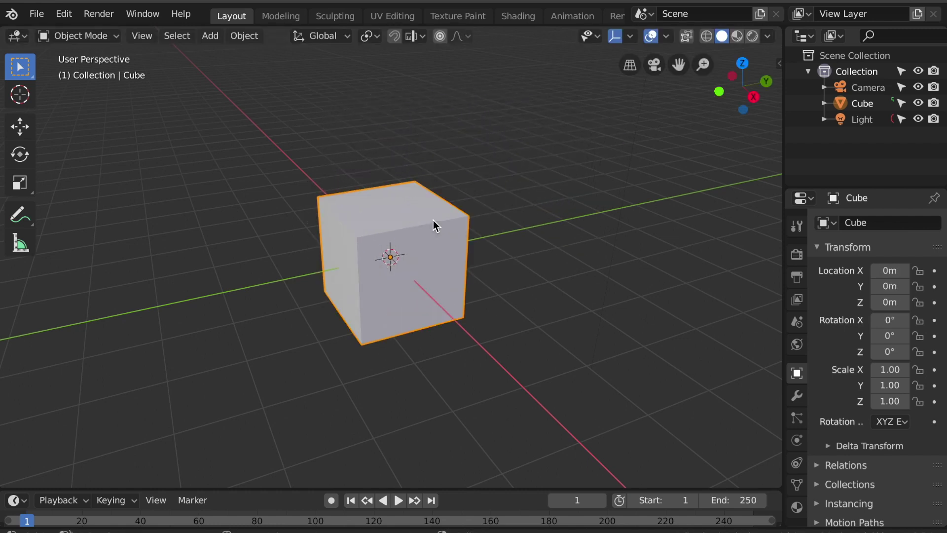
{"action": "key", "text": "Tab"}
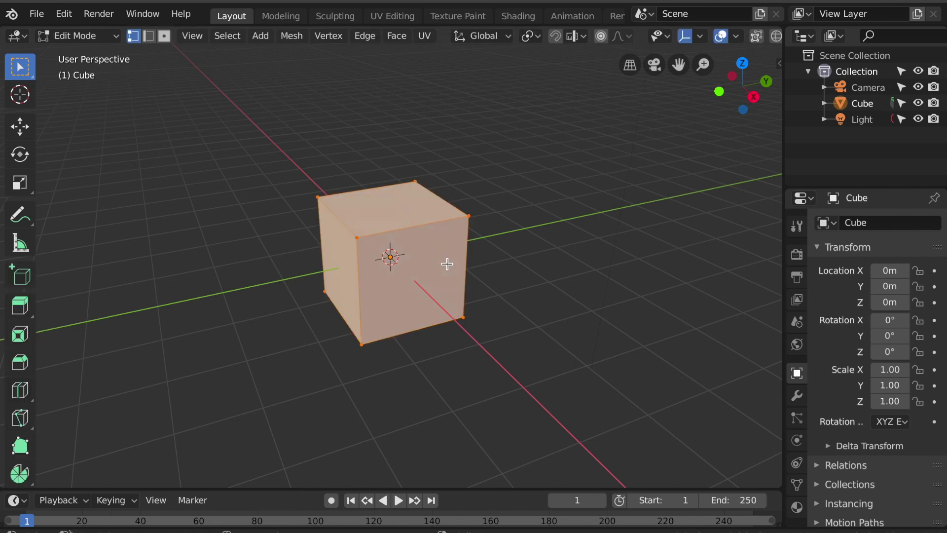
{"action": "key", "text": "g"}
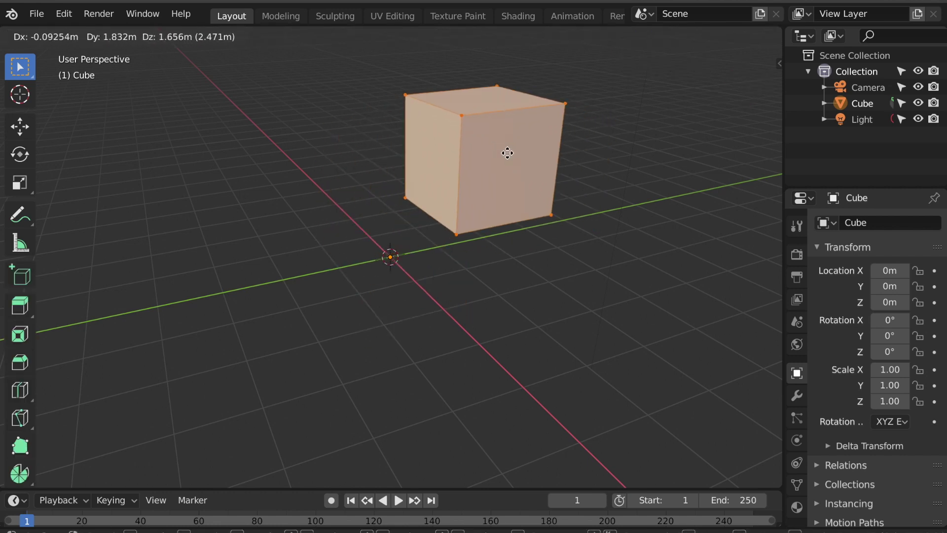
{"action": "right_click", "coordinate": [520, 224]}
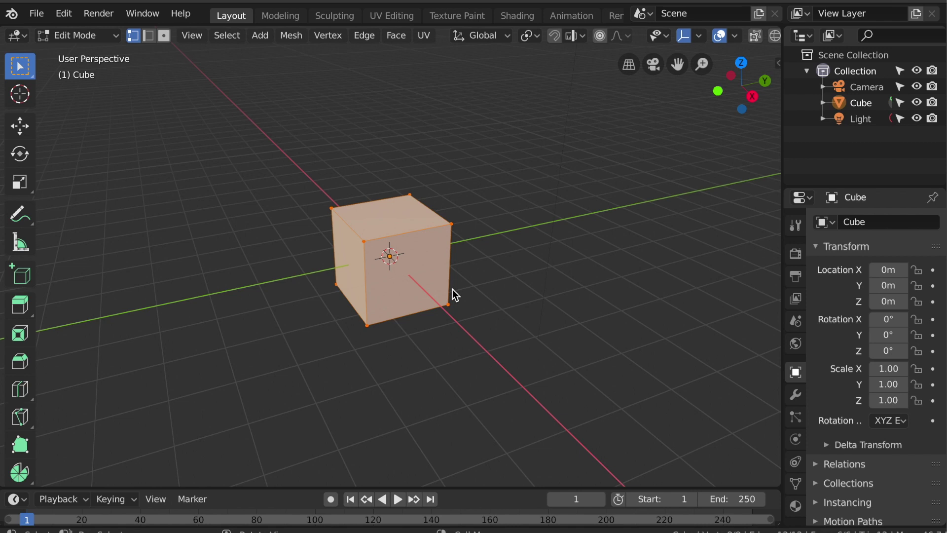
{"action": "key", "text": "Tab"}
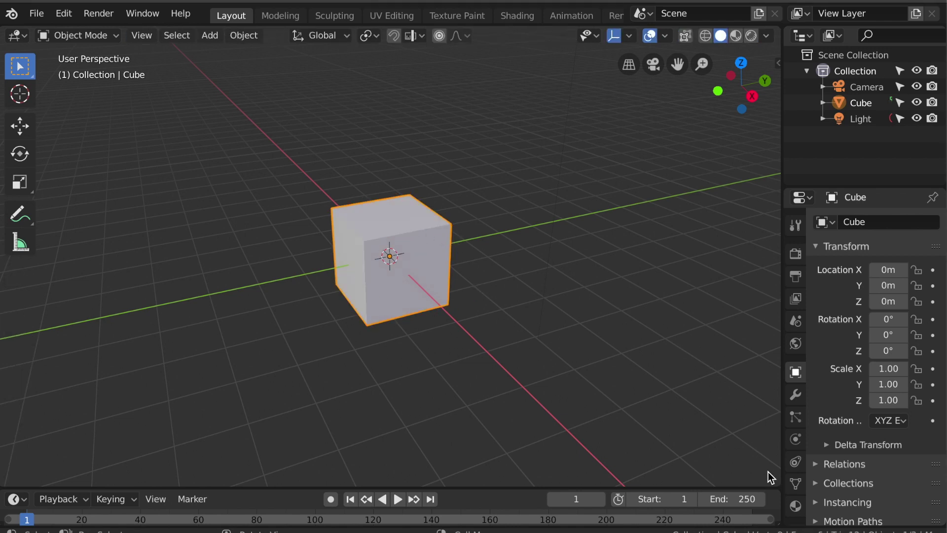
Set the cube's material base colour to red on the colour wheel, then widen the side panels.
{"action": "left_click", "coordinate": [796, 505]}
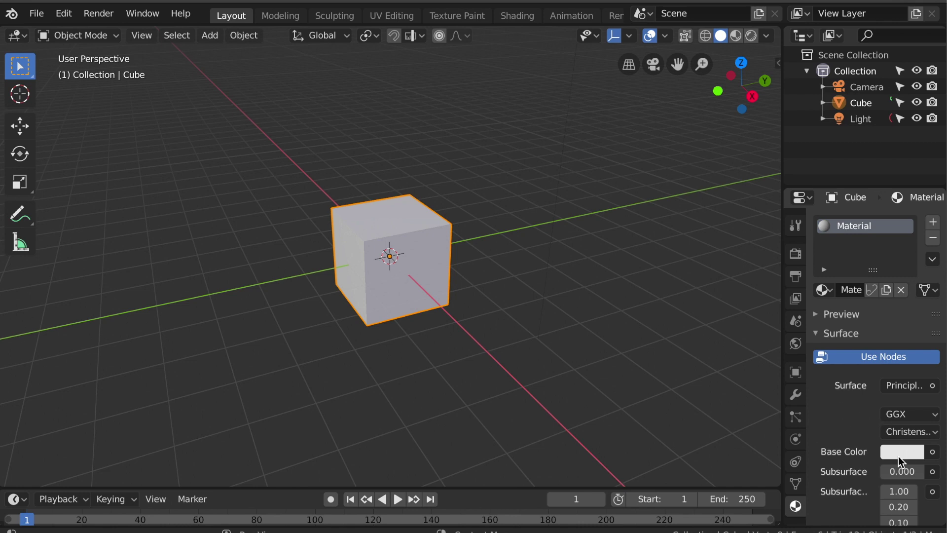
{"action": "left_click", "coordinate": [900, 452]}
{"action": "left_click", "coordinate": [842, 341]}
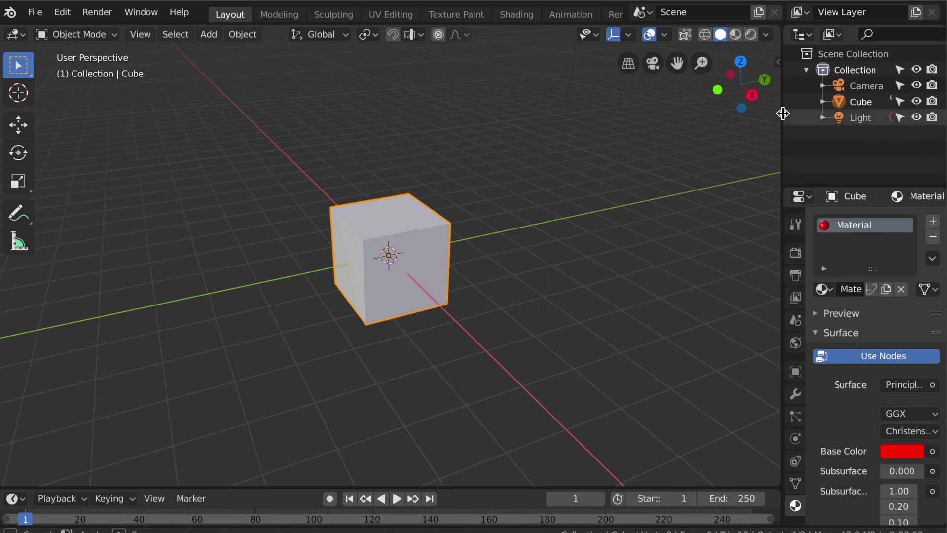
{"action": "left_click_drag", "start_coordinate": [781, 120], "coordinate": [720, 119]}
Hide the red cube and add a new cube scaled to about 1.7 times size.
{"action": "left_click", "coordinate": [916, 101]}
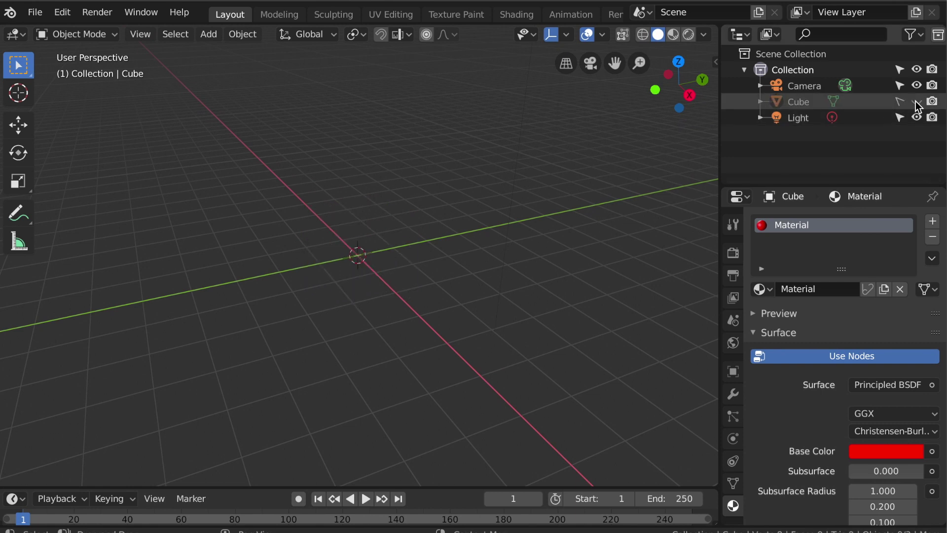
{"action": "key", "text": "shift+a"}
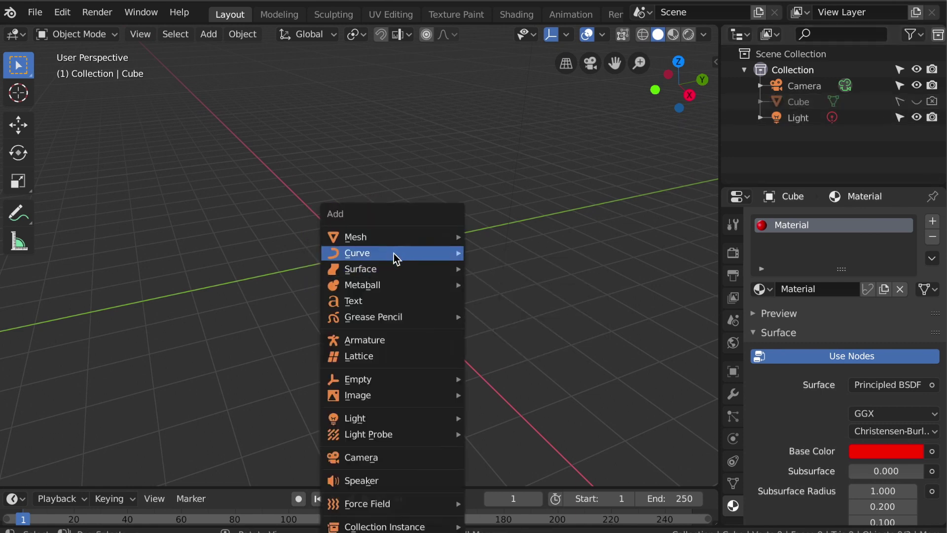
{"action": "mouse_move", "coordinate": [434, 239]}
{"action": "left_click", "coordinate": [516, 253]}
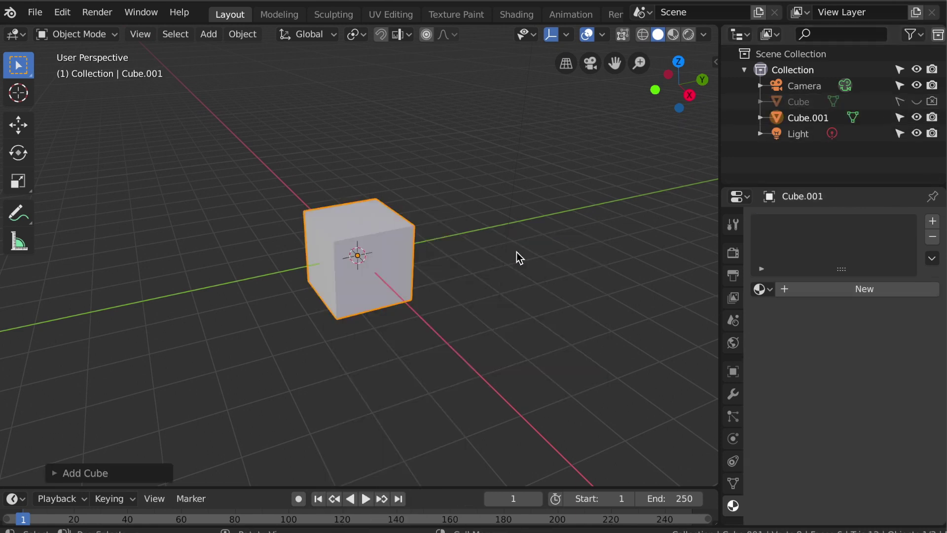
{"action": "key", "text": "s"}
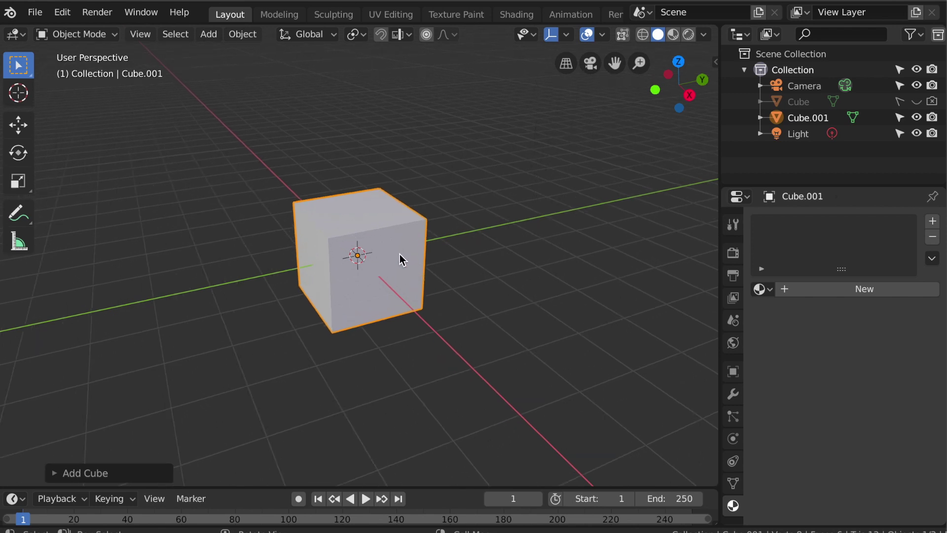
{"action": "left_click", "coordinate": [351, 259]}
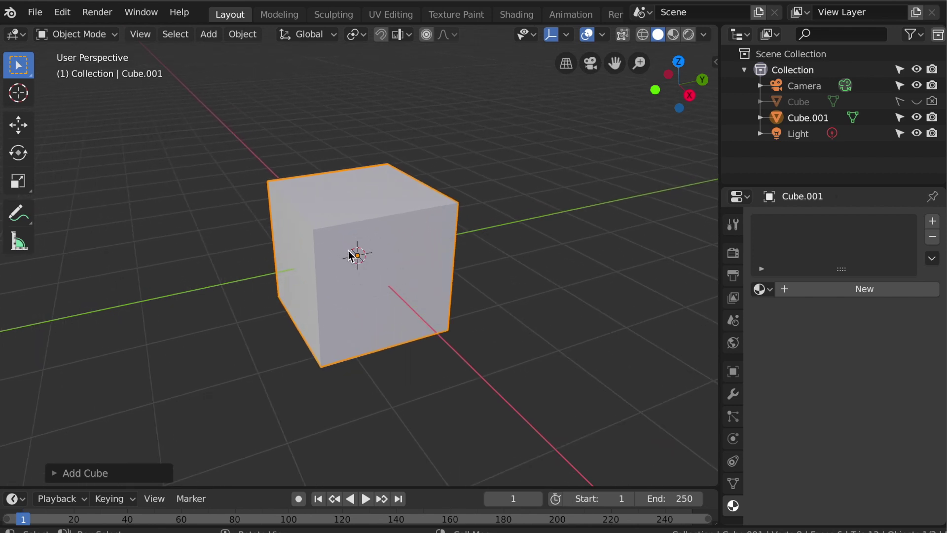
Raise the new cube's mesh along Z in Edit Mode so its origin sits at the base.
{"action": "key", "text": "Tab"}
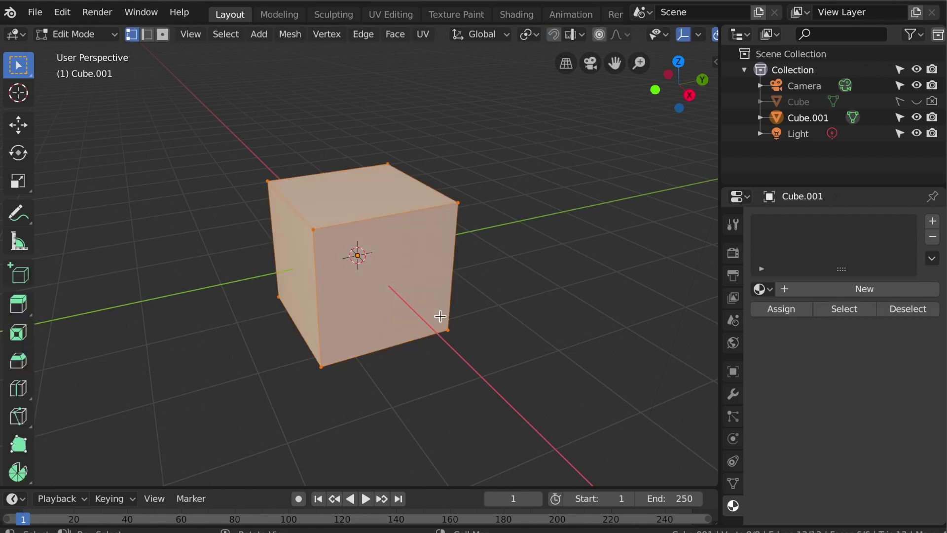
{"action": "key", "text": "g"}
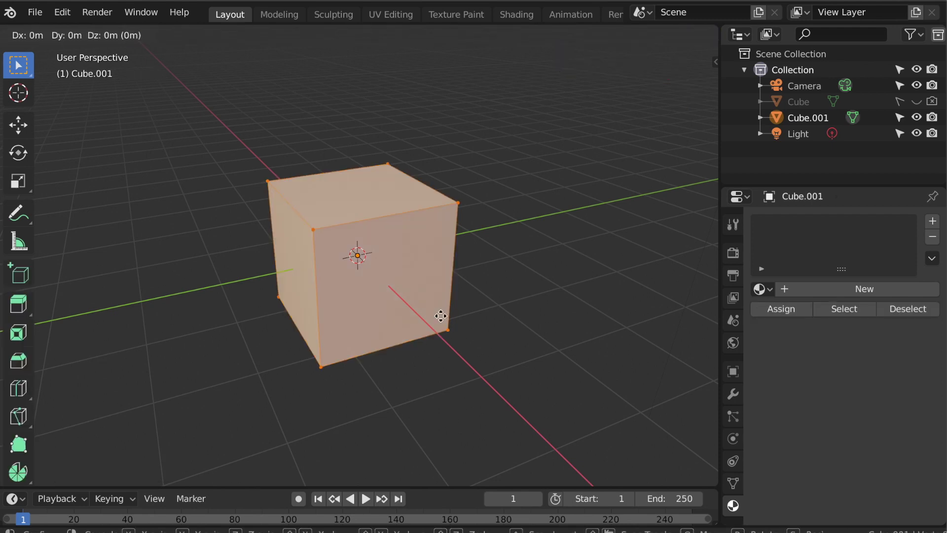
{"action": "key", "text": "z"}
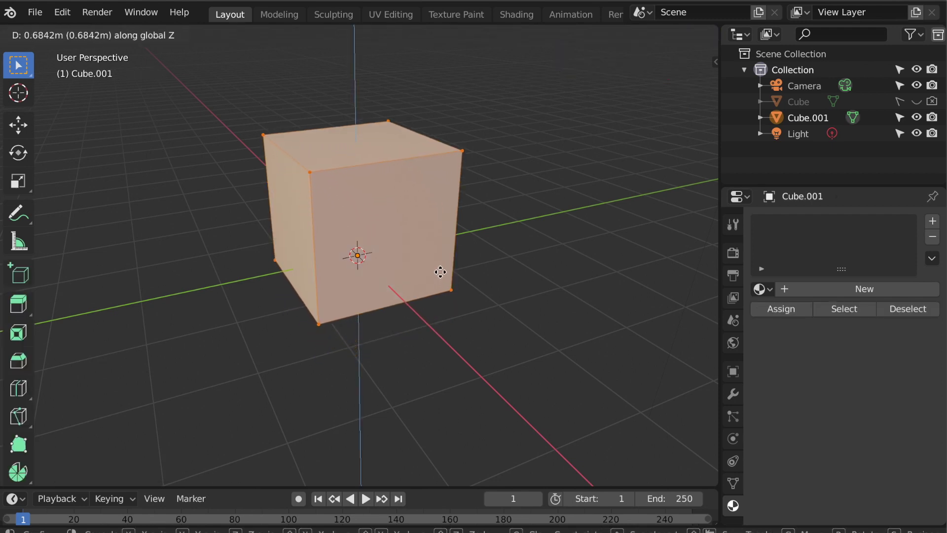
{"action": "left_click", "coordinate": [442, 269]}
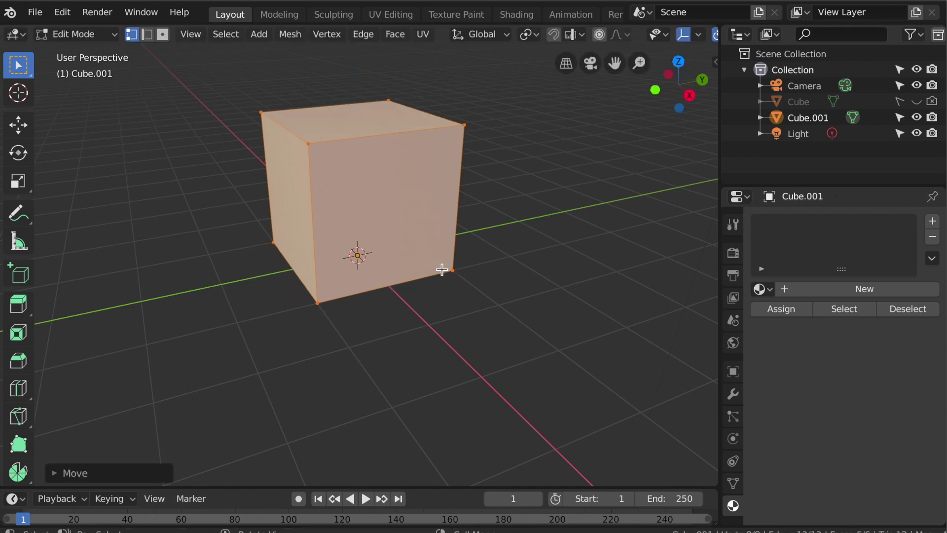
{"action": "middle_click_drag", "start_coordinate": [439, 249], "coordinate": [436, 218]}
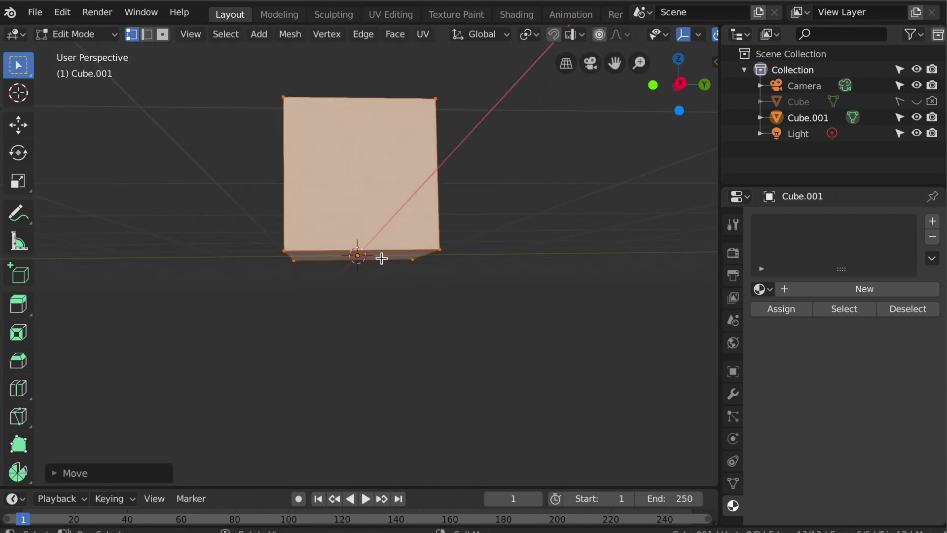
{"action": "middle_click_drag", "start_coordinate": [392, 287], "coordinate": [402, 281]}
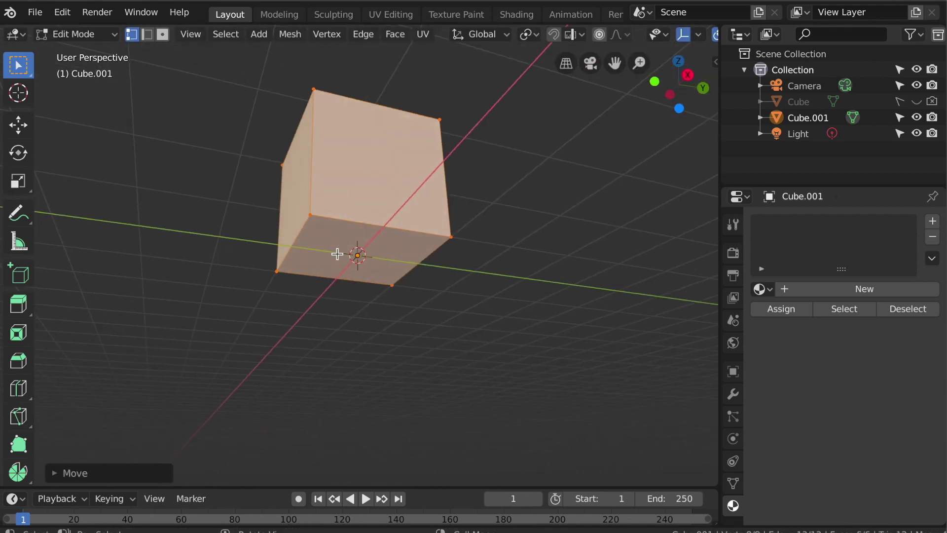
{"action": "middle_click_drag", "start_coordinate": [422, 207], "coordinate": [446, 235]}
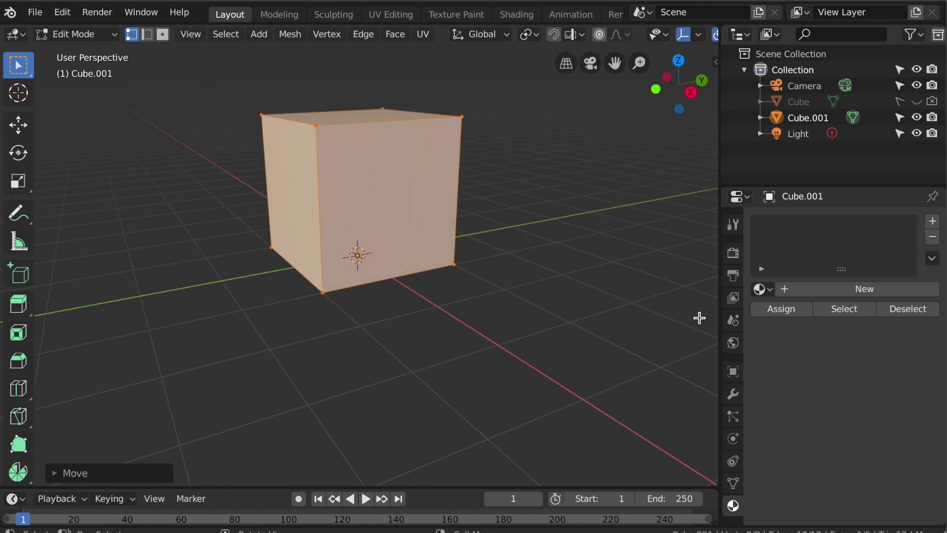
Create a new material for Cube.001 with a green base colour.
{"action": "left_click", "coordinate": [817, 288]}
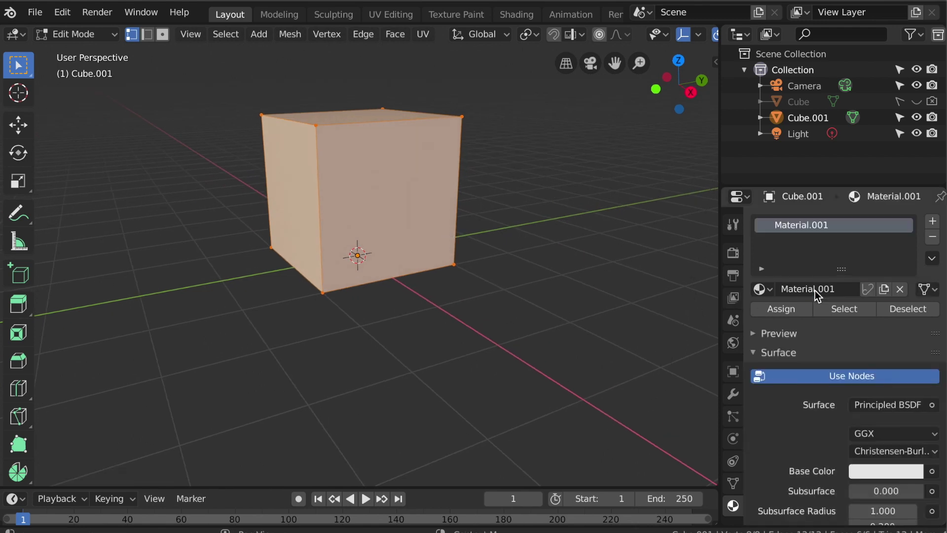
{"action": "left_click", "coordinate": [868, 472]}
{"action": "left_click", "coordinate": [880, 472]}
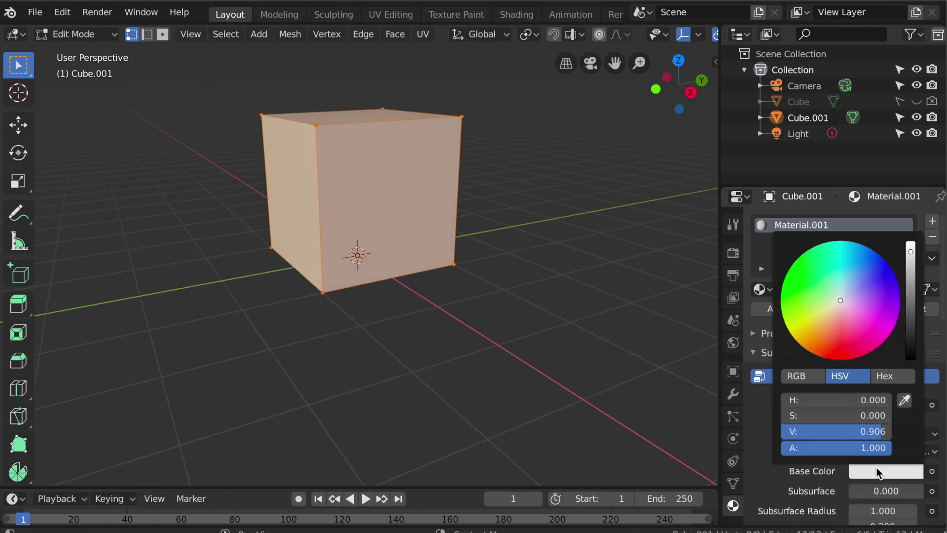
{"action": "left_click_drag", "start_coordinate": [859, 323], "coordinate": [784, 280]}
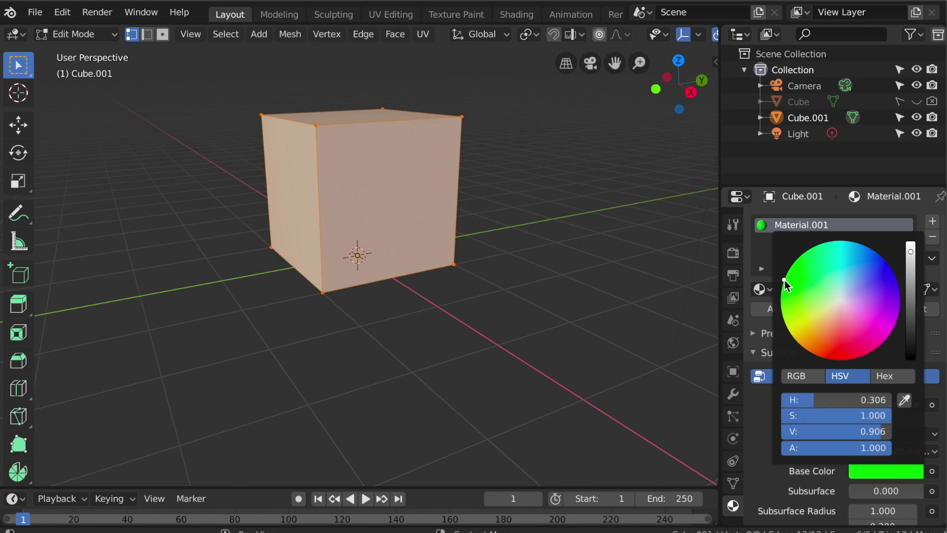
Rename Cube.001 to 'Cube Green' and the original cube to 'Cube Red' in the Outliner.
{"action": "double_click", "coordinate": [816, 117]}
{"action": "key", "text": "BackSpace"}
{"action": "key", "text": "BackSpace"}
{"action": "key", "text": "BackSpace"}
{"action": "key", "text": "BackSpace"}
{"action": "key", "text": "BackSpace"}
{"action": "key", "text": "BackSpace"}
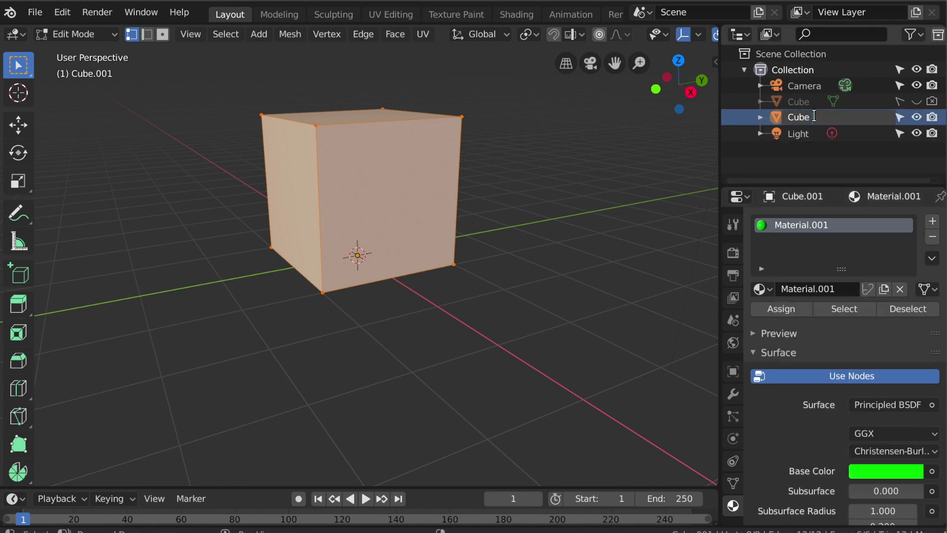
{"action": "key", "text": "Return"}
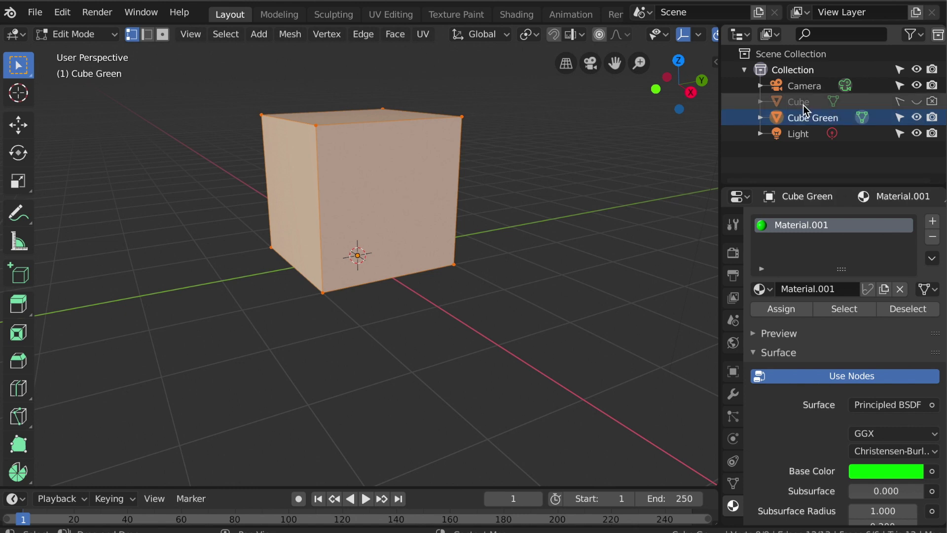
{"action": "double_click", "coordinate": [801, 101]}
{"action": "key", "text": "BackSpace"}
{"action": "key", "text": "BackSpace"}
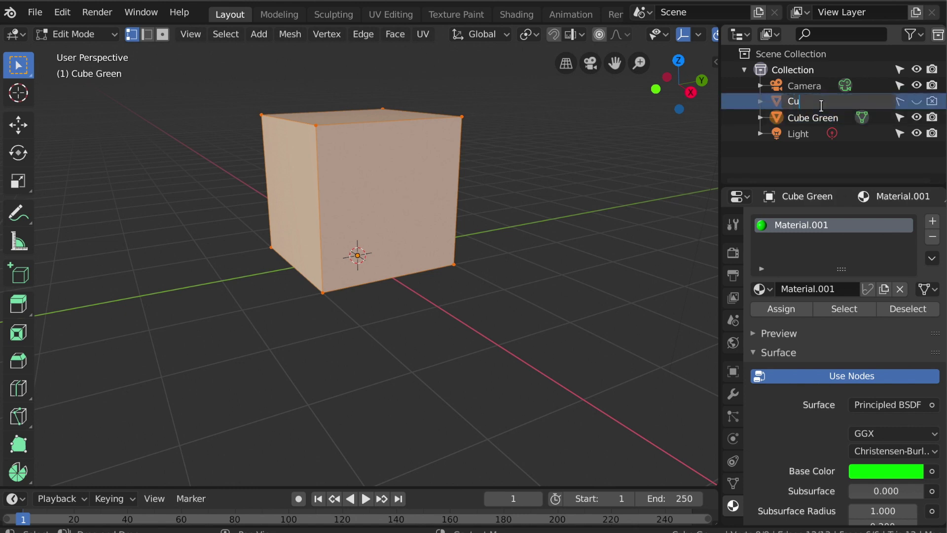
{"action": "type", "text": "be Red"}
{"action": "key", "text": "Return"}
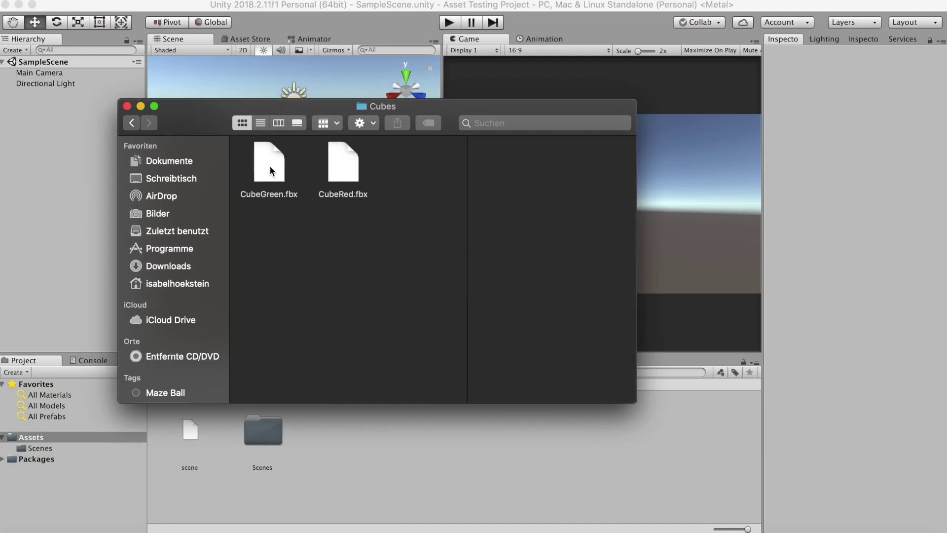
Drag CubeGreen.fbx and CubeRed.fbx from the Cubes folder into Unity's Project Assets.
{"action": "left_click", "coordinate": [293, 169]}
{"action": "left_click", "coordinate": [336, 160], "text": "super"}
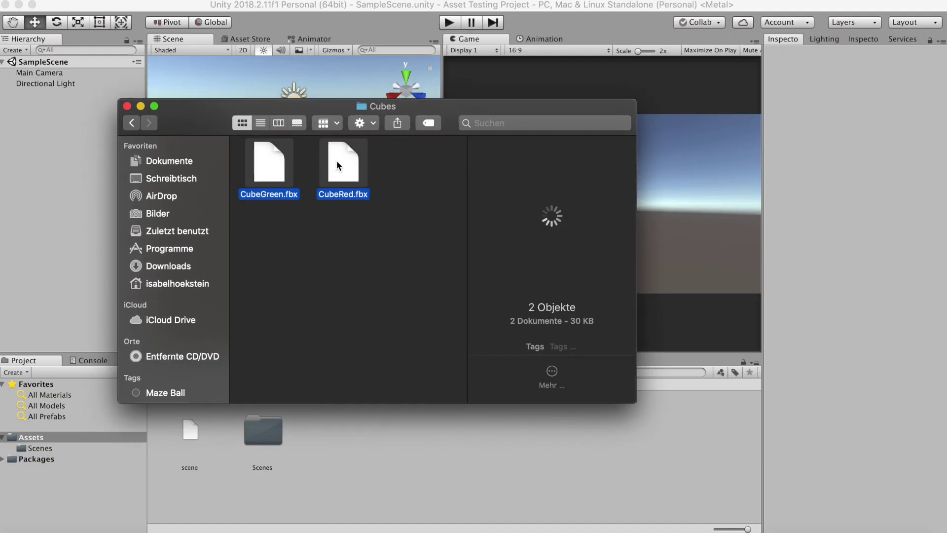
{"action": "left_click_drag", "start_coordinate": [337, 161], "coordinate": [396, 449]}
{"action": "left_click", "coordinate": [530, 469]}
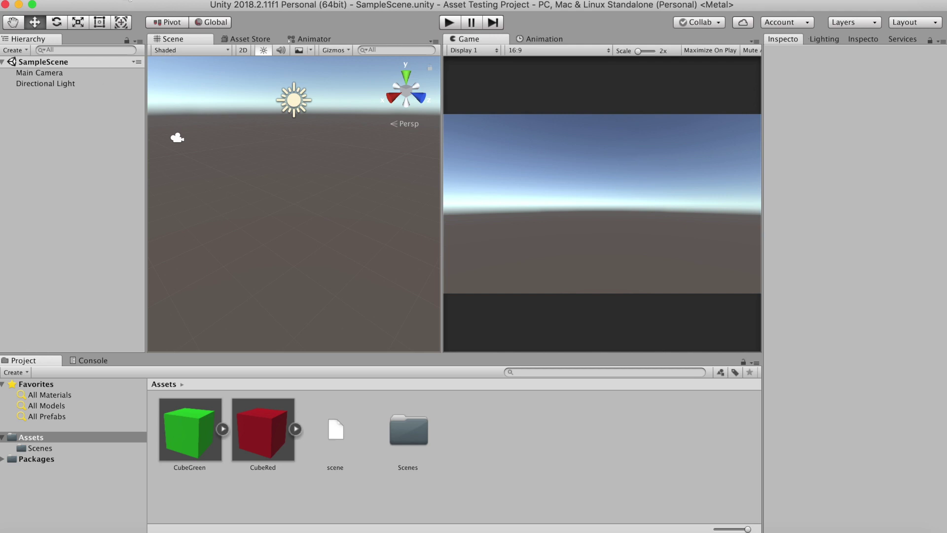
Add a Plane from GameObject > 3D Object to the scene, then select the CubeRed asset.
{"action": "left_click", "coordinate": [130, 1]}
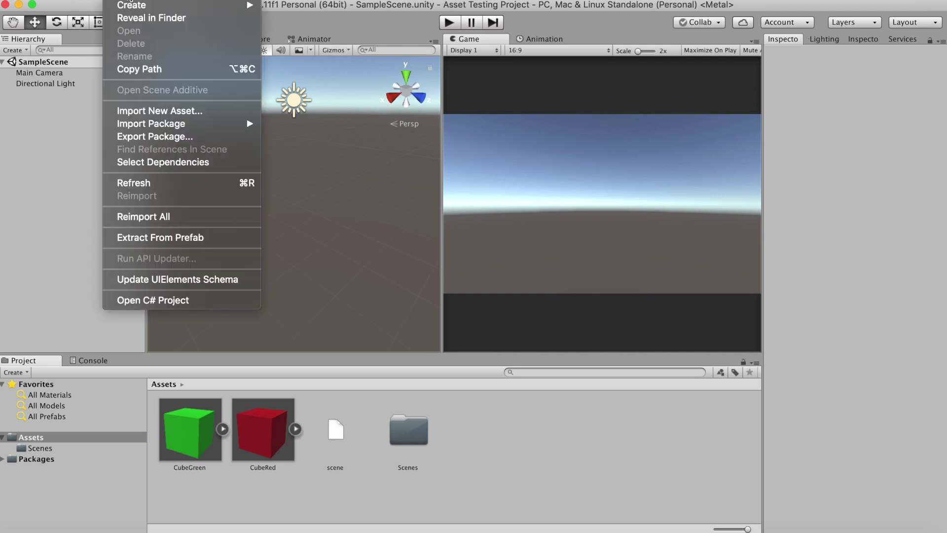
{"action": "mouse_move", "coordinate": [182, 1]}
{"action": "mouse_move", "coordinate": [200, 30]}
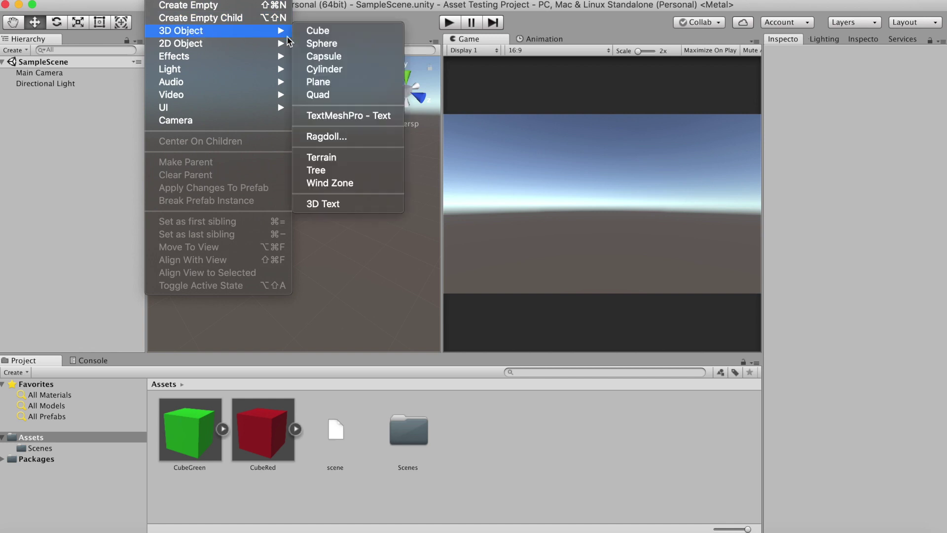
{"action": "left_click", "coordinate": [341, 83]}
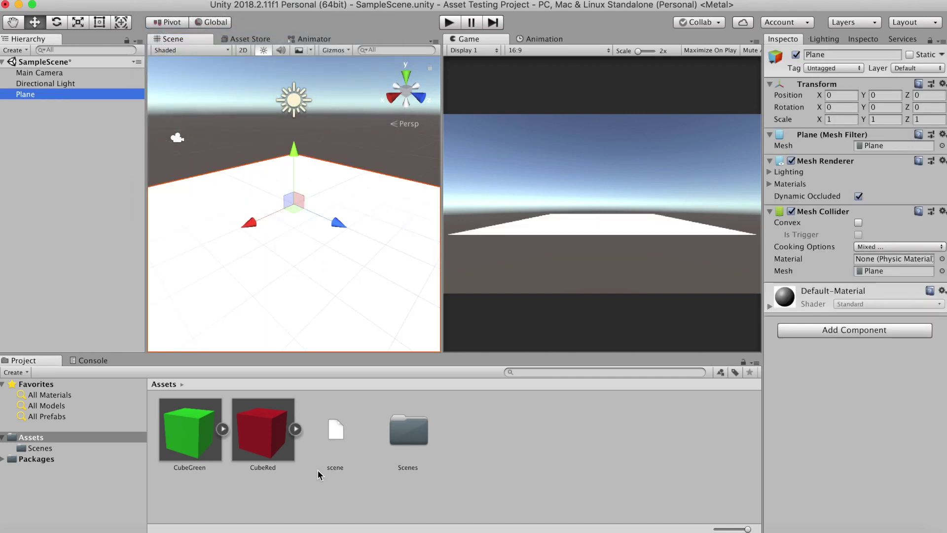
{"action": "left_click", "coordinate": [309, 497]}
{"action": "left_click", "coordinate": [269, 438]}
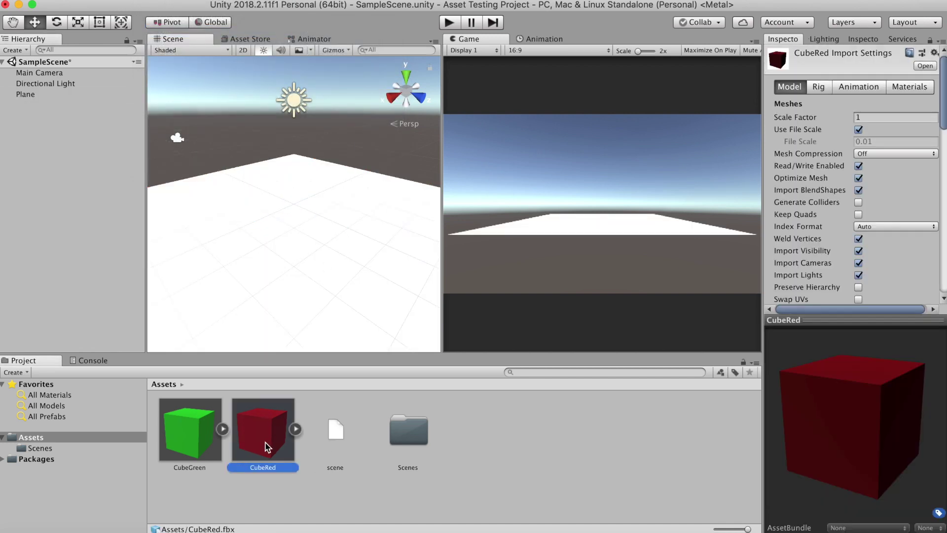
Drag CubeRed and CubeGreen from the Project panel onto the plane in the Scene view.
{"action": "left_click_drag", "start_coordinate": [266, 447], "coordinate": [357, 218]}
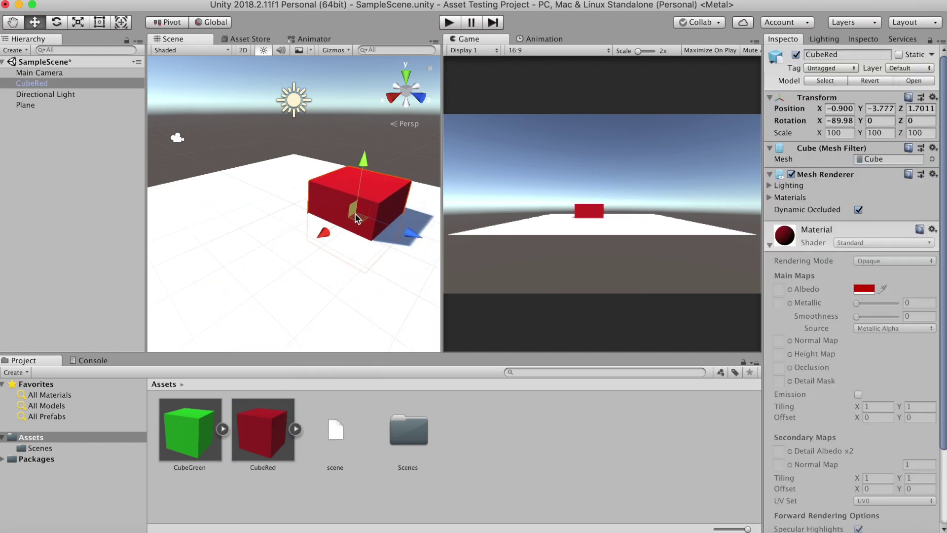
{"action": "left_click_drag", "start_coordinate": [192, 441], "coordinate": [233, 220]}
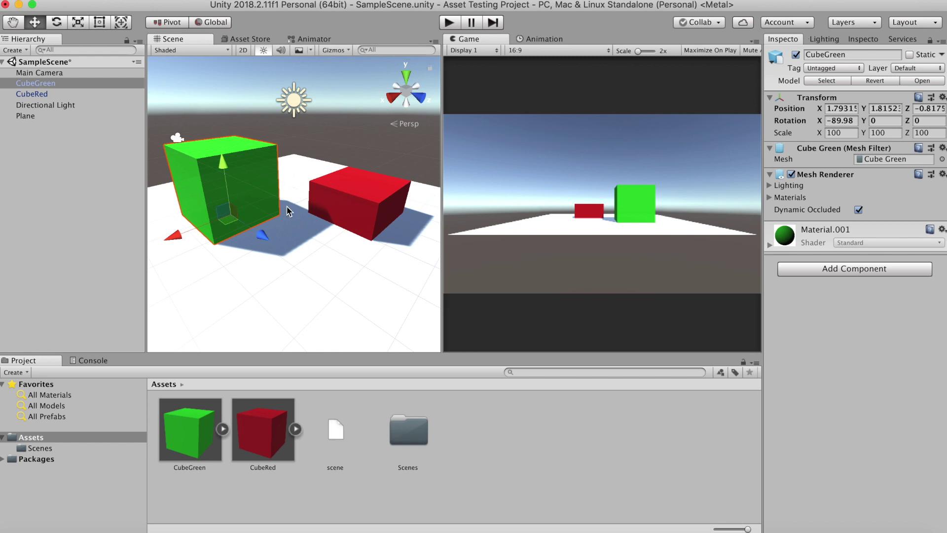
Lift the red cube above the plane on its Y arrow, then lower it into the ground.
{"action": "left_click", "coordinate": [359, 200]}
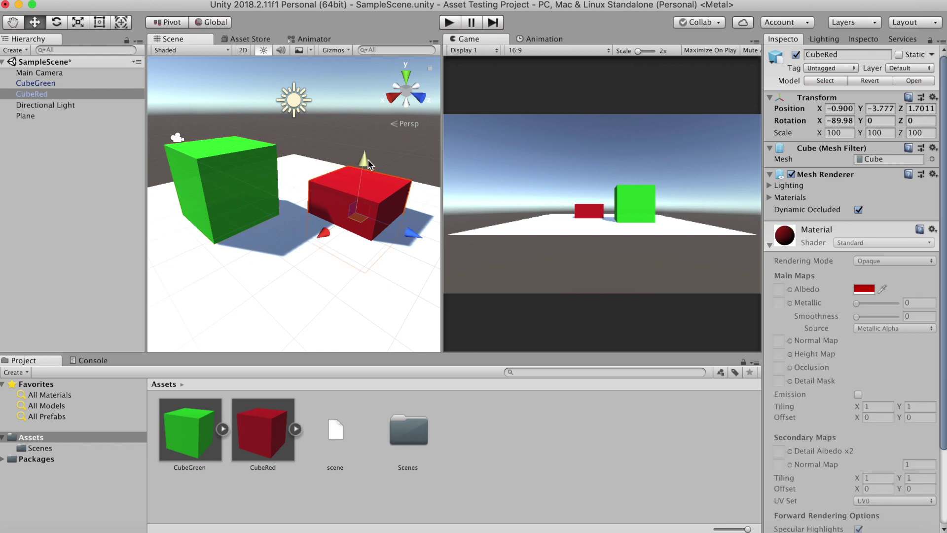
{"action": "left_click_drag", "start_coordinate": [368, 164], "coordinate": [374, 135]}
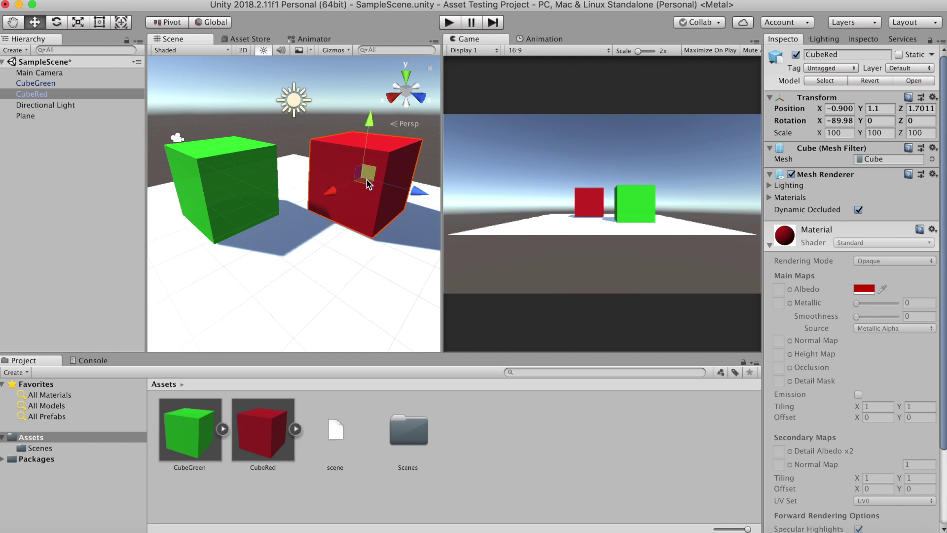
{"action": "left_click_drag", "start_coordinate": [363, 167], "coordinate": [364, 200]}
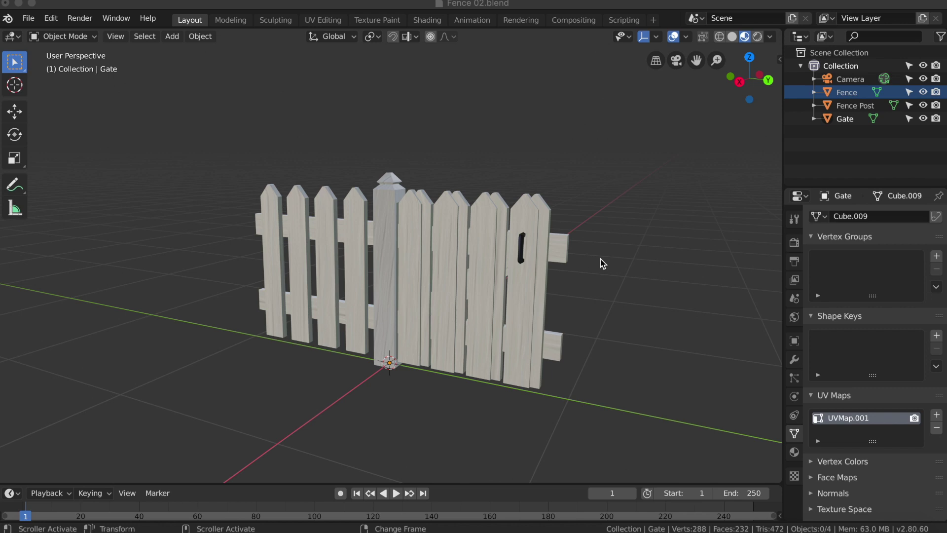
Orbit and zoom the viewport to look over the fence, post and gate model.
{"action": "middle_click_drag", "start_coordinate": [478, 305], "coordinate": [362, 269]}
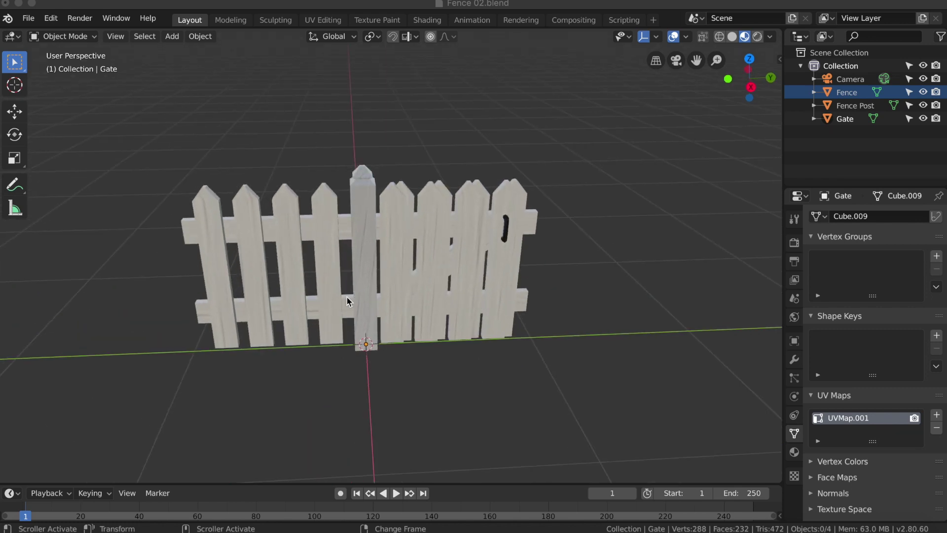
{"action": "scroll", "coordinate": [427, 341], "scroll_direction": "left", "scroll_amount": 5}
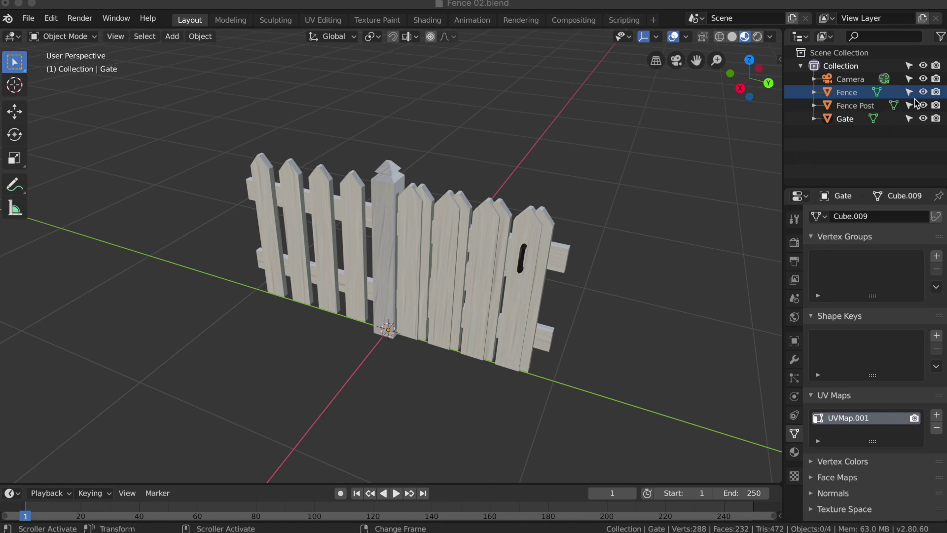
Turn off selection, viewport visibility and rendering for Fence and Gate in the Outliner.
{"action": "left_click", "coordinate": [936, 93]}
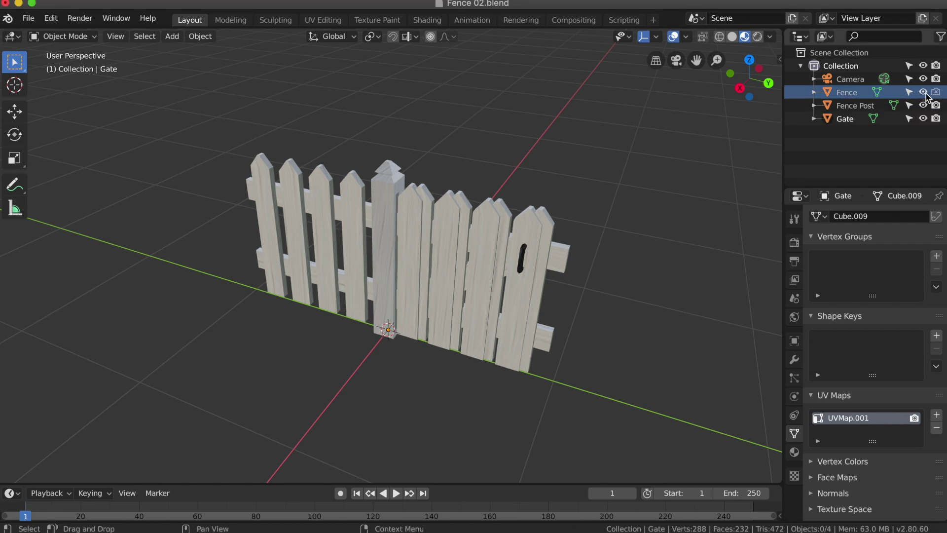
{"action": "left_click", "coordinate": [923, 92]}
{"action": "left_click", "coordinate": [910, 93]}
{"action": "left_click", "coordinate": [922, 119]}
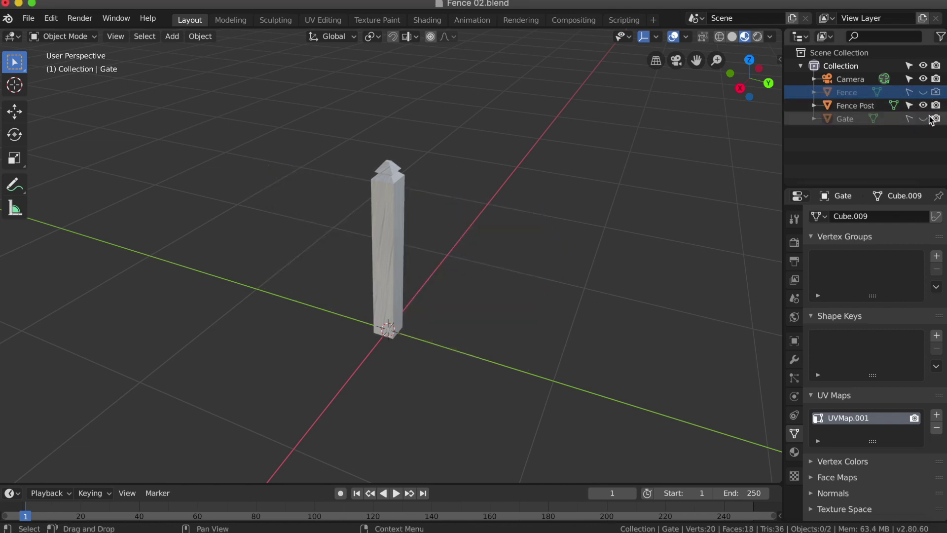
{"action": "left_click", "coordinate": [922, 119]}
{"action": "left_click", "coordinate": [936, 119]}
{"action": "left_click", "coordinate": [923, 118]}
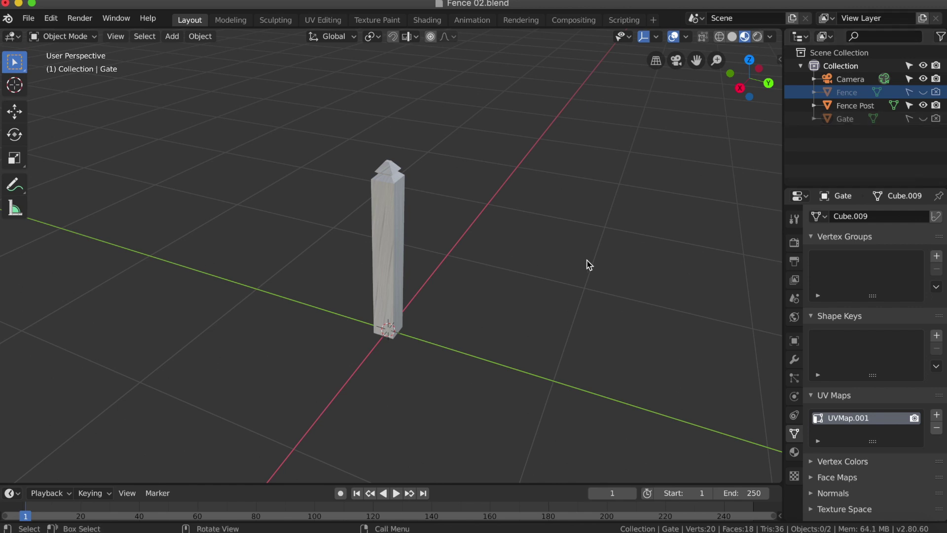
Select the Fence Post and orbit around it to inspect it alone.
{"action": "middle_click_drag", "start_coordinate": [465, 267], "coordinate": [466, 269]}
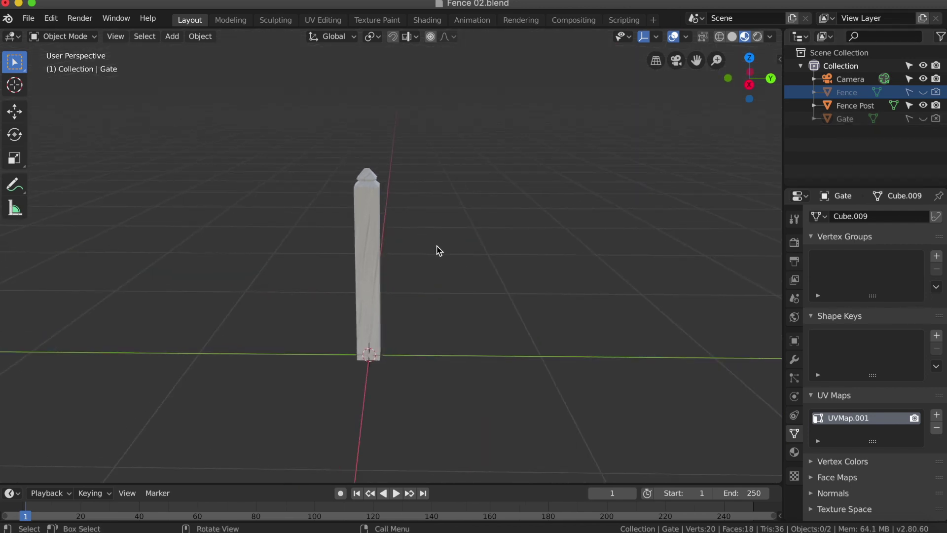
{"action": "middle_click_drag", "start_coordinate": [440, 250], "coordinate": [437, 250]}
{"action": "left_click", "coordinate": [378, 358]}
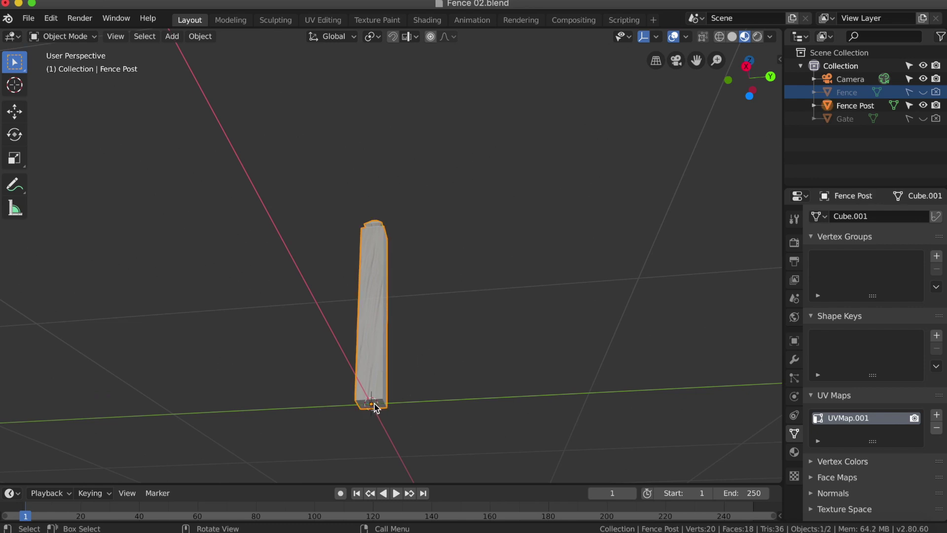
{"action": "middle_click_drag", "start_coordinate": [442, 375], "coordinate": [442, 375]}
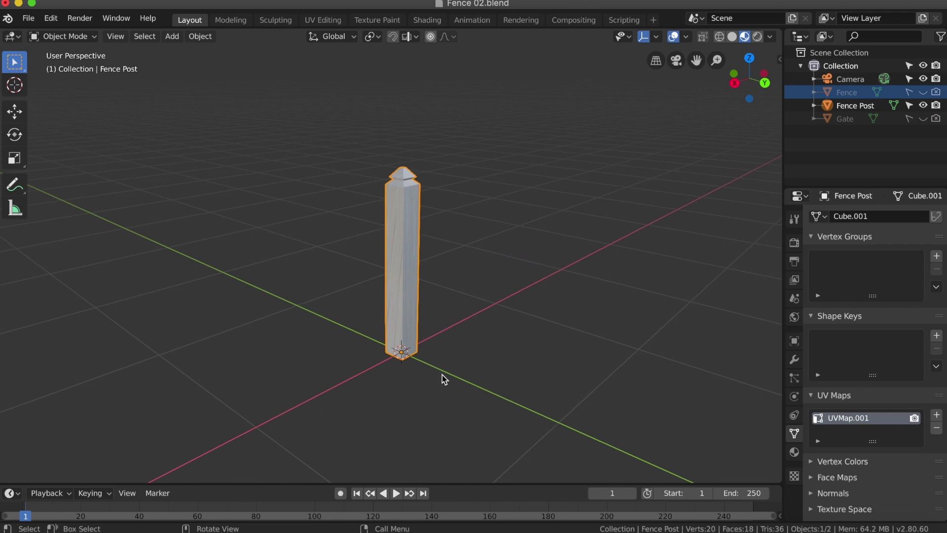
Hide the Fence Post and make the Fence selectable, visible and renderable again.
{"action": "left_click", "coordinate": [909, 105]}
{"action": "left_click", "coordinate": [923, 105]}
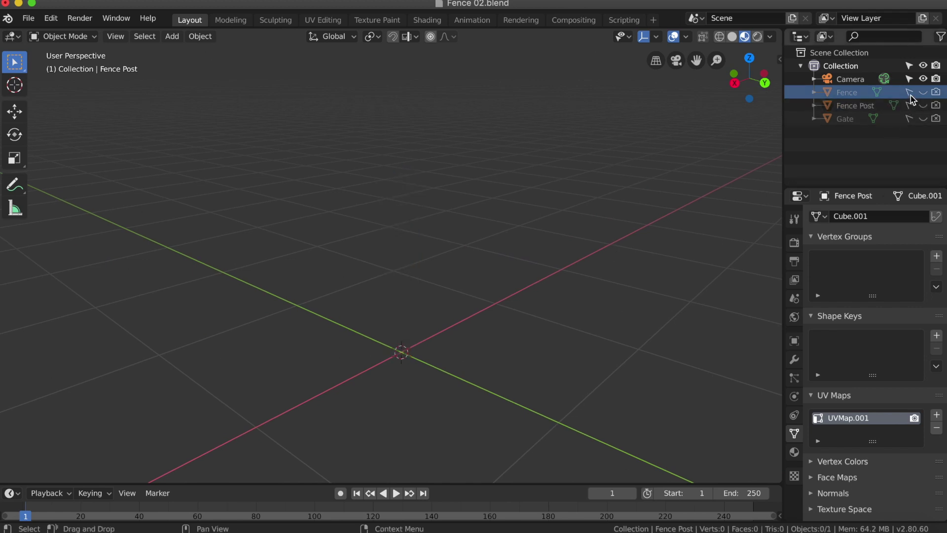
{"action": "left_click", "coordinate": [909, 93]}
{"action": "left_click", "coordinate": [923, 92]}
{"action": "left_click", "coordinate": [936, 92]}
Select the fence, orbit to view it upright from the front, then make it unselectable.
{"action": "middle_click_drag", "start_coordinate": [576, 277], "coordinate": [575, 277]}
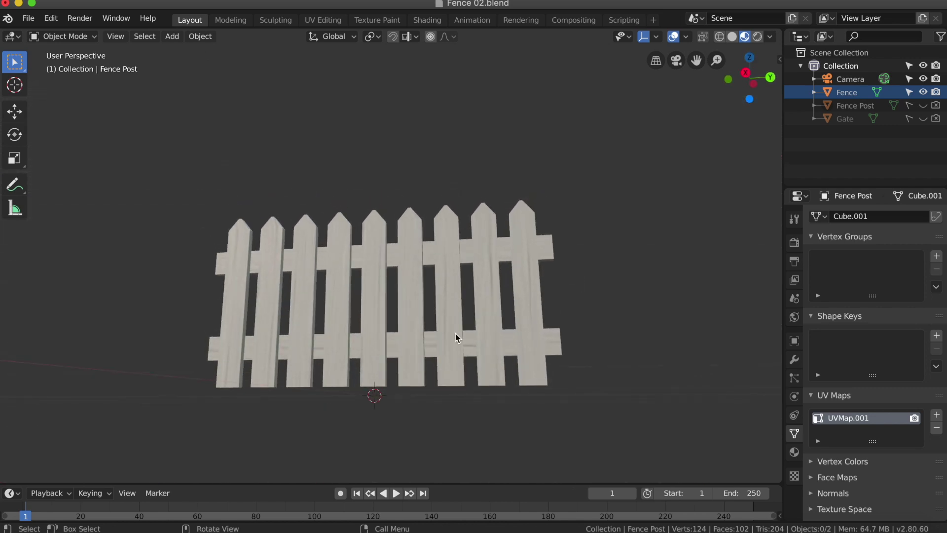
{"action": "left_click", "coordinate": [427, 339]}
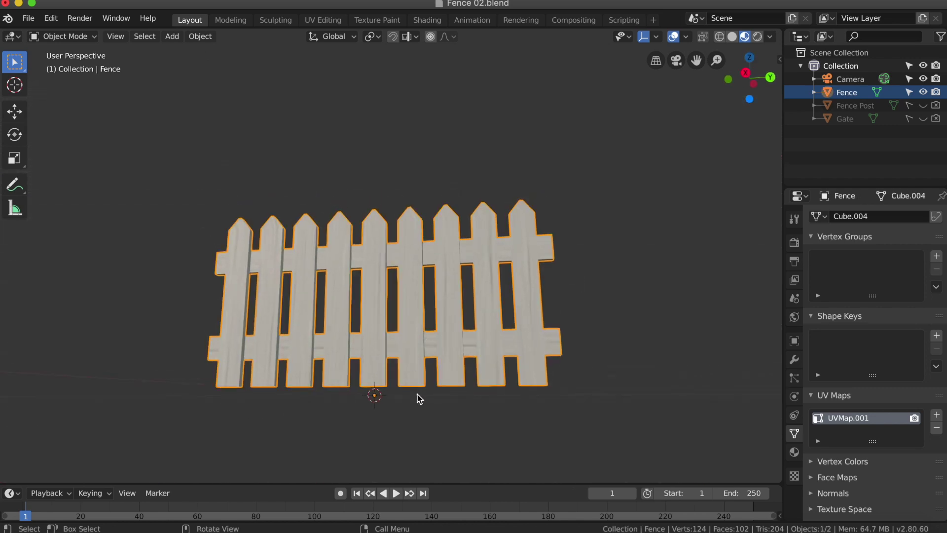
{"action": "middle_click_drag", "start_coordinate": [419, 398], "coordinate": [389, 389]}
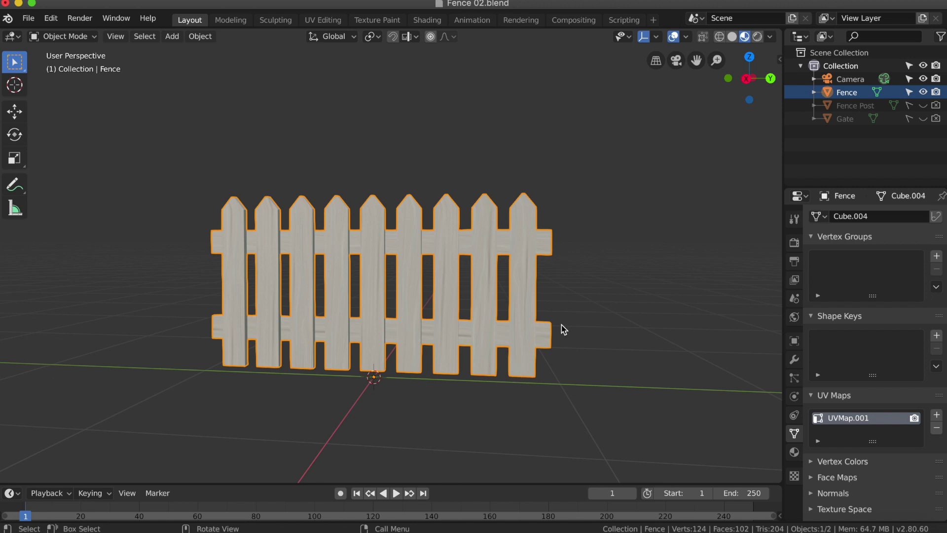
{"action": "left_click", "coordinate": [909, 92]}
Hide the Fence, make the Gate visible and renderable in the Outliner, and select the gate.
{"action": "left_click", "coordinate": [923, 93]}
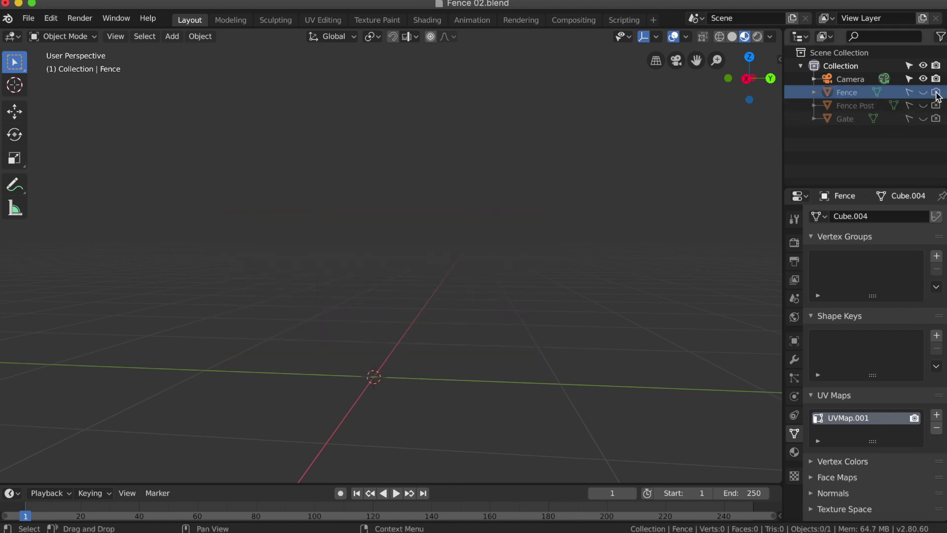
{"action": "left_click", "coordinate": [923, 119]}
{"action": "left_click", "coordinate": [936, 118]}
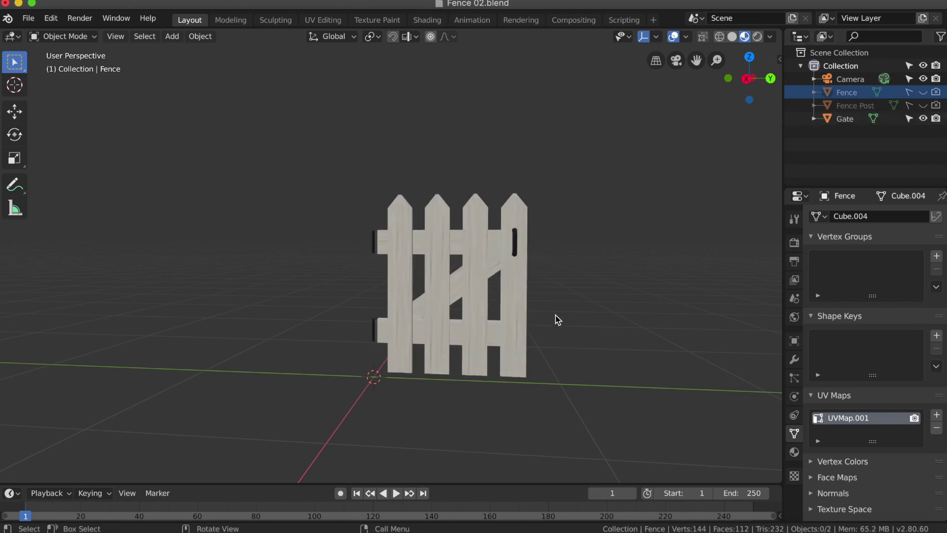
{"action": "left_click", "coordinate": [481, 288]}
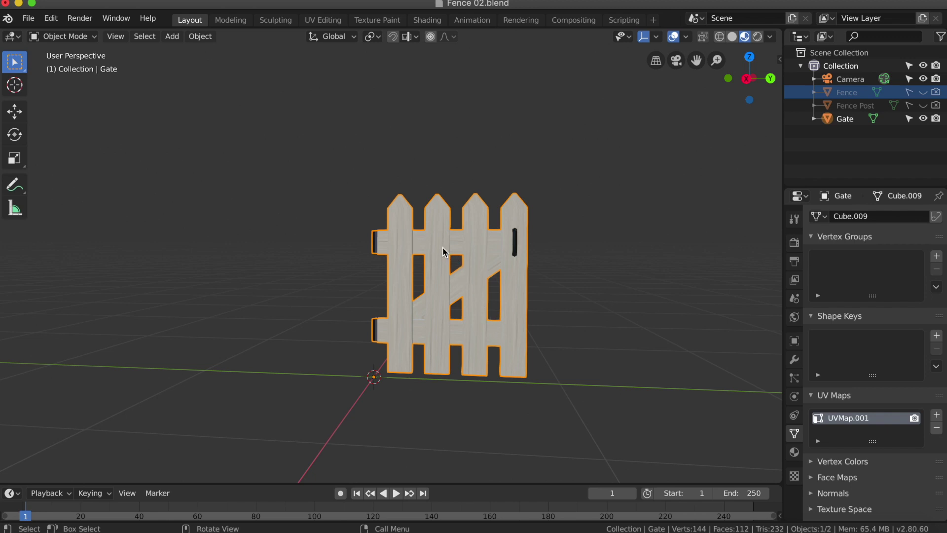
Rotate the gate about the Z axis around its hinge-side origin to test its swing.
{"action": "middle_click_drag", "start_coordinate": [497, 296], "coordinate": [497, 298]}
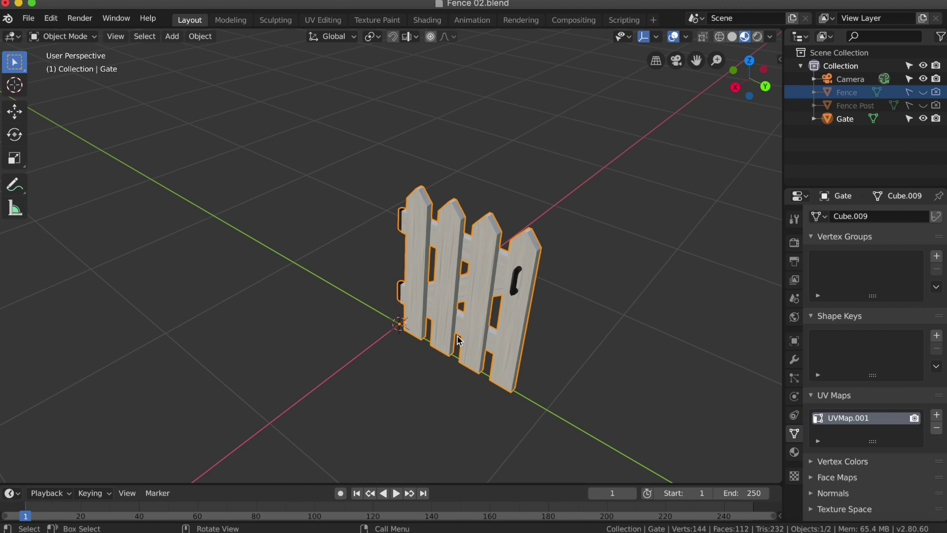
{"action": "key", "text": "r"}
{"action": "key", "text": "z"}
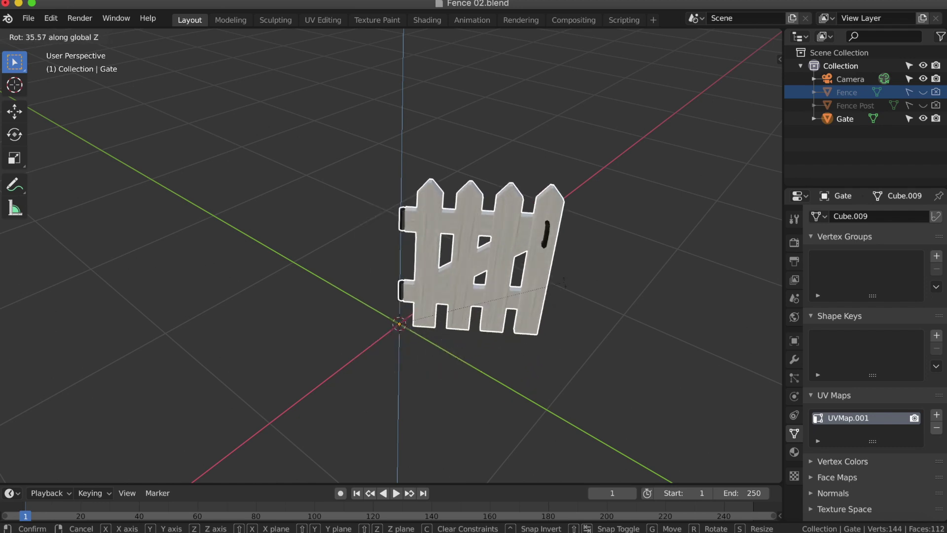
{"action": "left_click", "coordinate": [491, 376]}
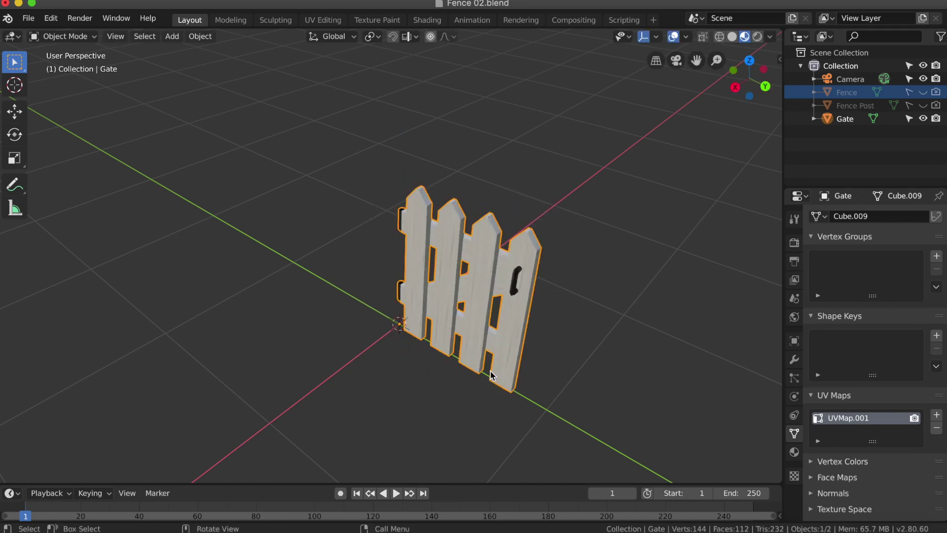